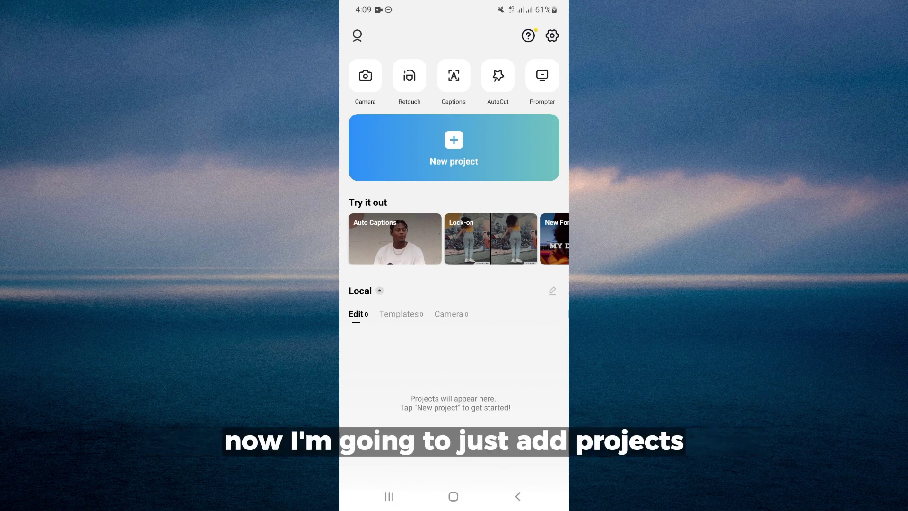
# Start a new project and choose the earphones photo from the phone's Photos.
pyautogui.click(454, 147)
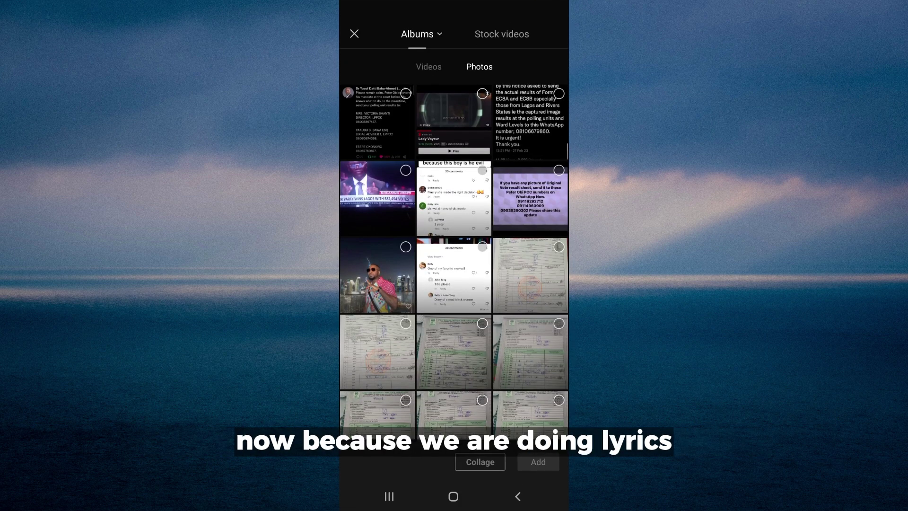
pyautogui.scroll(-5, 454, 262)
pyautogui.scroll(-5, 454, 262)
pyautogui.scroll(-5, 455, 262)
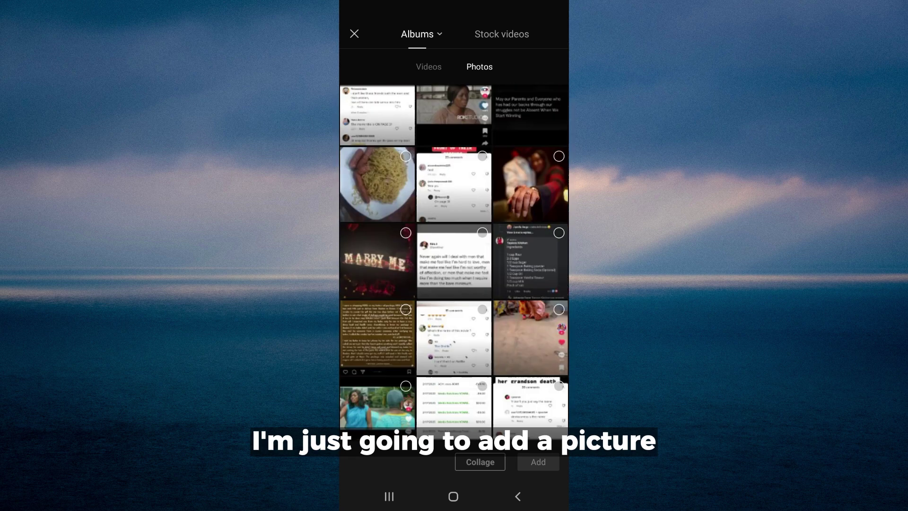
pyautogui.scroll(-5, 454, 262)
pyautogui.scroll(-5, 454, 263)
pyautogui.scroll(-5, 454, 262)
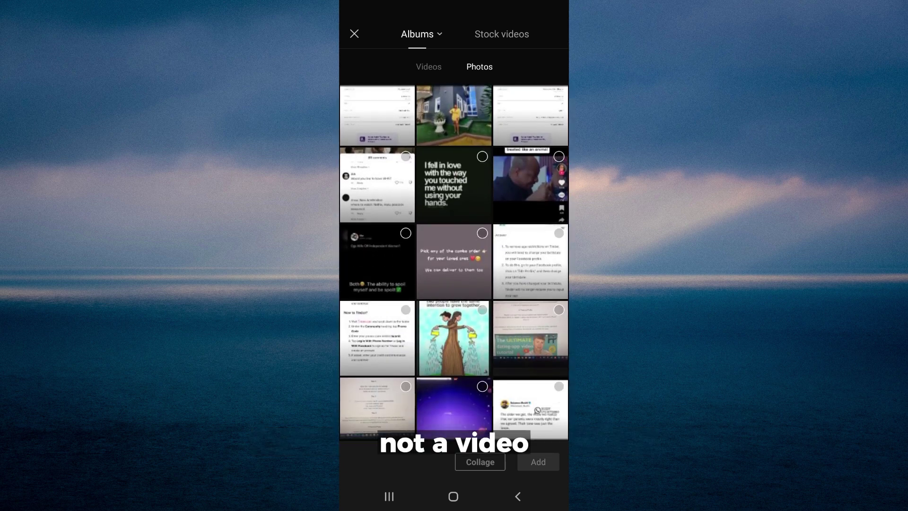
pyautogui.scroll(-5, 455, 263)
pyautogui.scroll(-5, 454, 263)
pyautogui.scroll(-5, 454, 263)
pyautogui.scroll(-5, 454, 262)
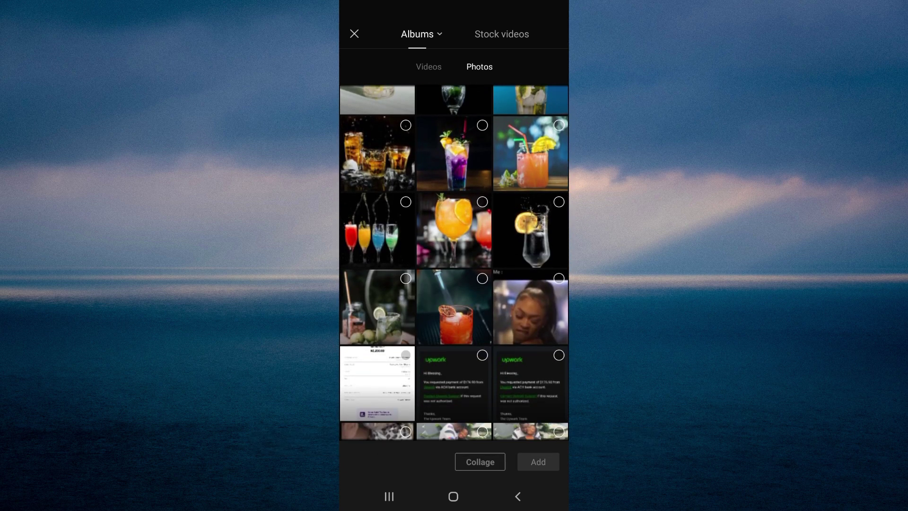
pyautogui.scroll(-5, 454, 263)
pyautogui.scroll(-5, 454, 263)
pyautogui.scroll(-2, 454, 262)
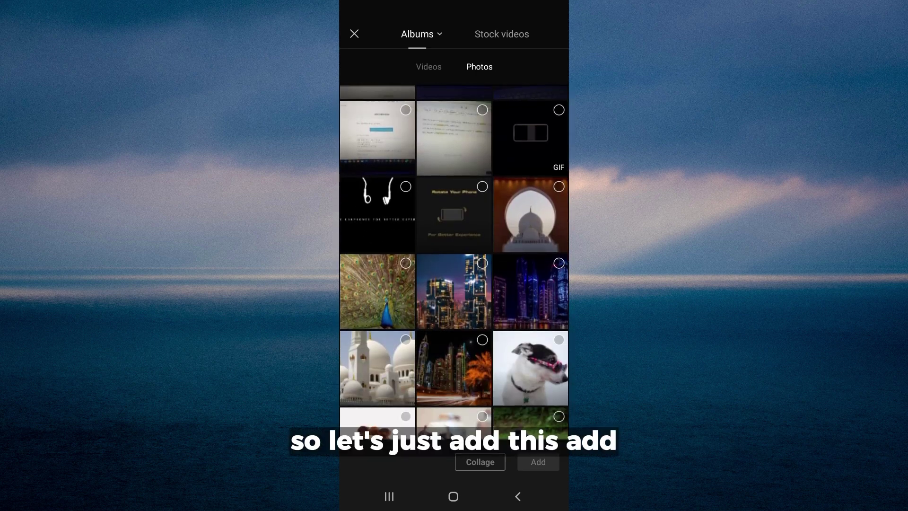
pyautogui.click(371, 193)
# Add the earphones photo, then list the device's own audio files under Sounds.
pyautogui.click(537, 462)
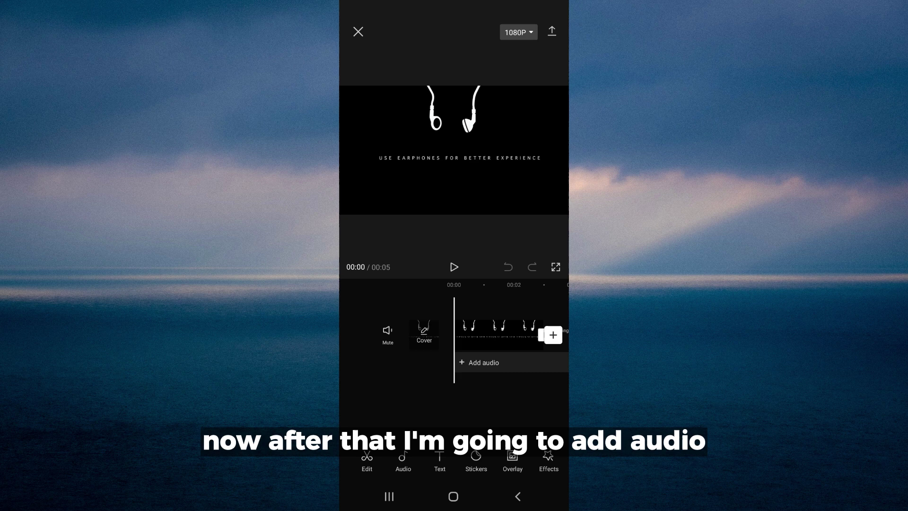
pyautogui.click(403, 460)
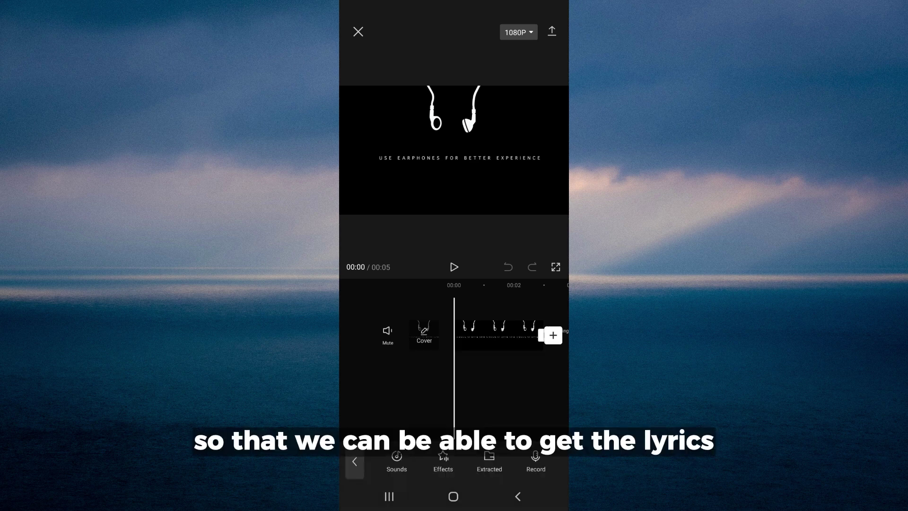
pyautogui.click(397, 461)
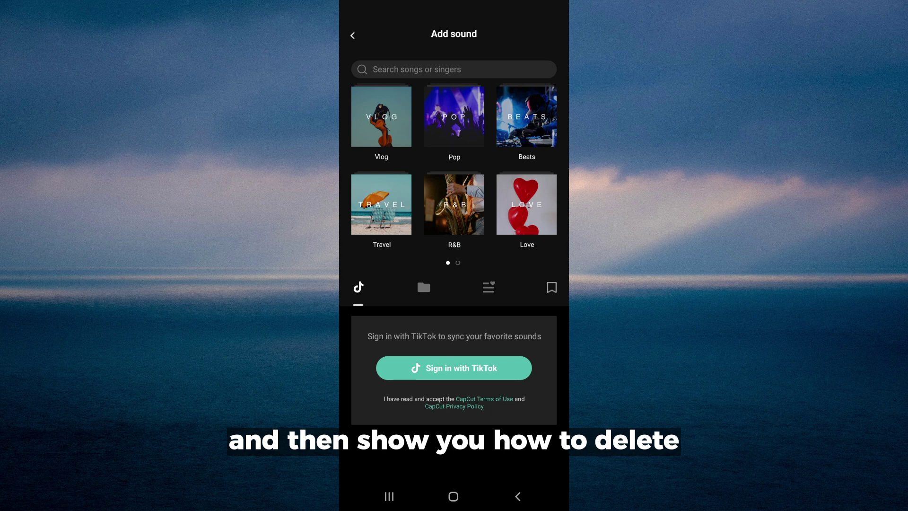
pyautogui.click(424, 287)
pyautogui.click(507, 362)
pyautogui.scroll(-5, 454, 319)
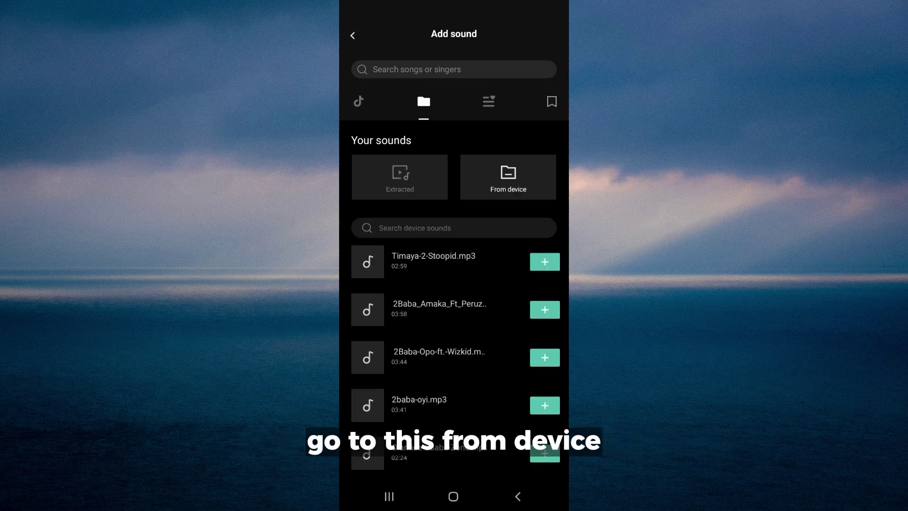
pyautogui.scroll(-3, 454, 319)
pyautogui.scroll(-5, 454, 302)
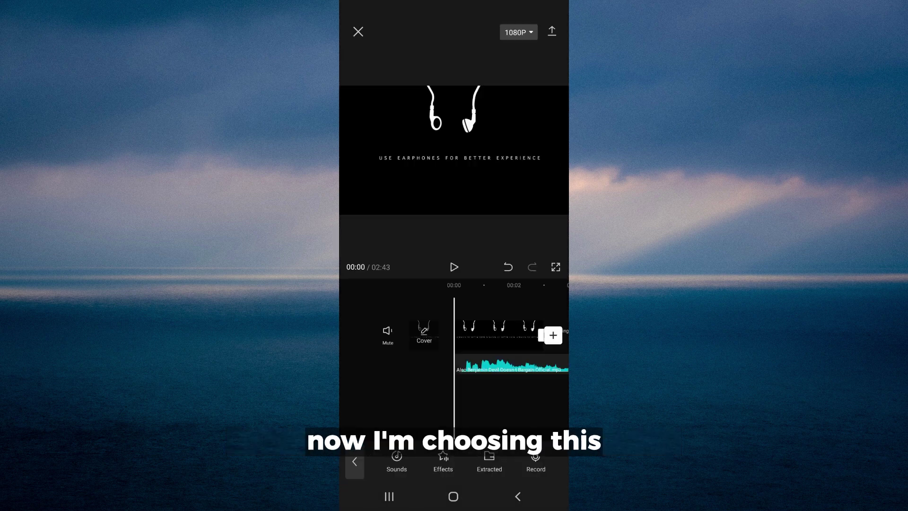
pyautogui.hscroll(-5, 454, 341)
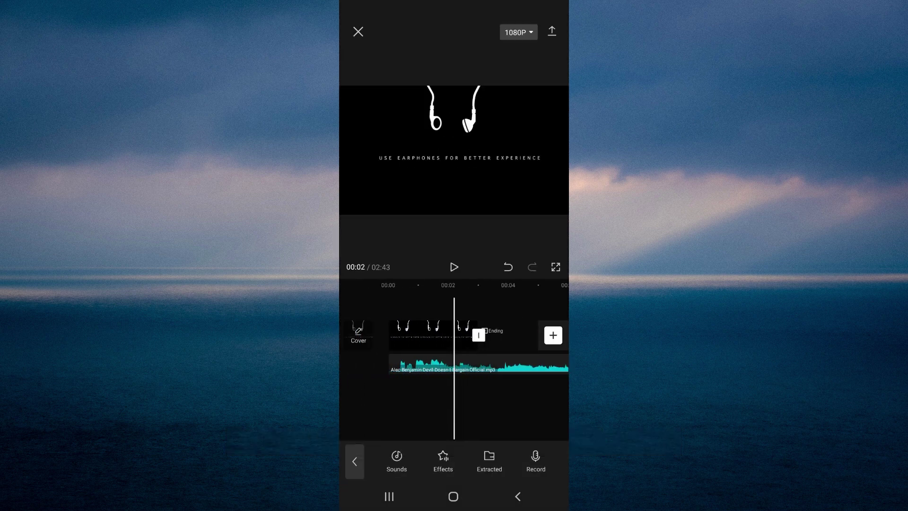
# Stretch the earphones image clip out to 01:10.
pyautogui.click(412, 335)
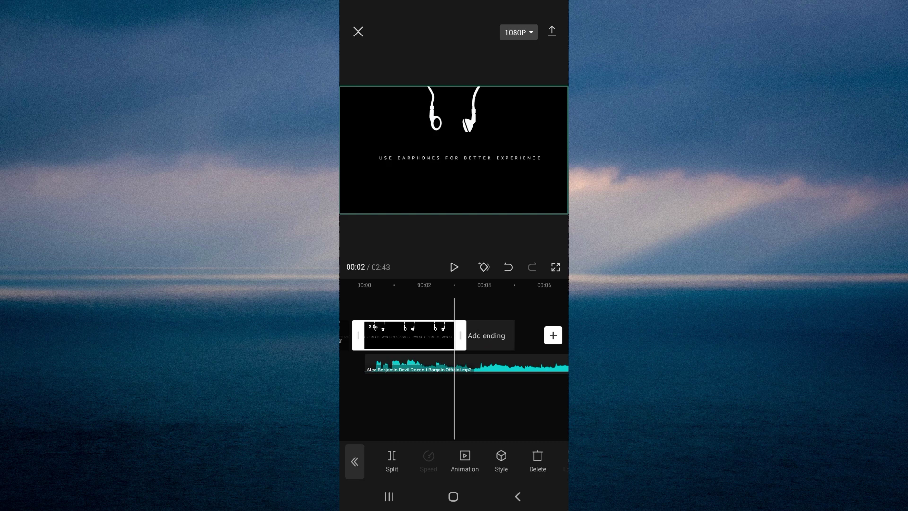
pyautogui.moveTo(464, 335); pyautogui.dragTo(537, 335)
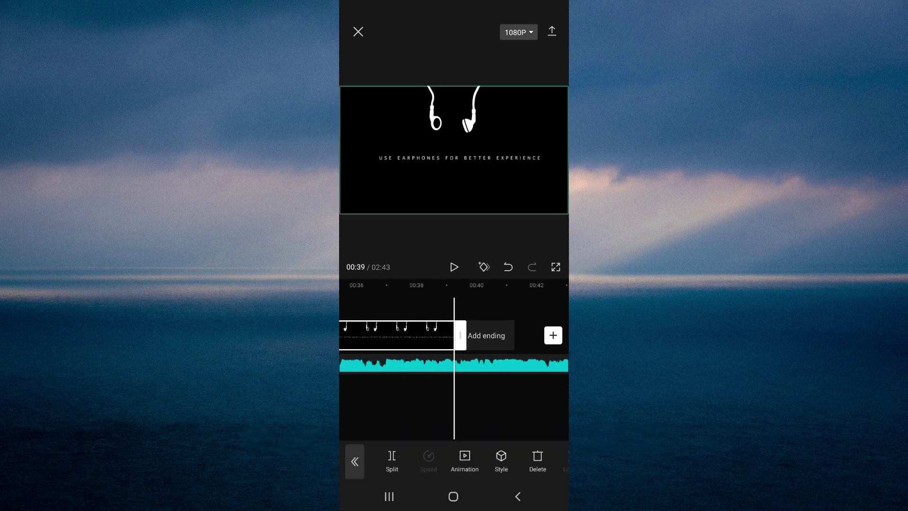
pyautogui.moveTo(459, 335); pyautogui.dragTo(461, 335)
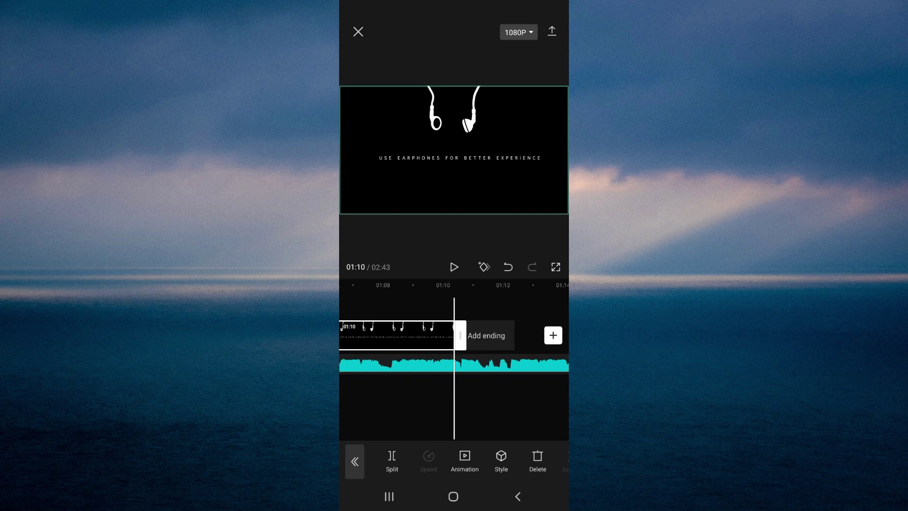
# Split the song at 01:10 and delete the portion after it.
pyautogui.click(392, 460)
pyautogui.click(497, 365)
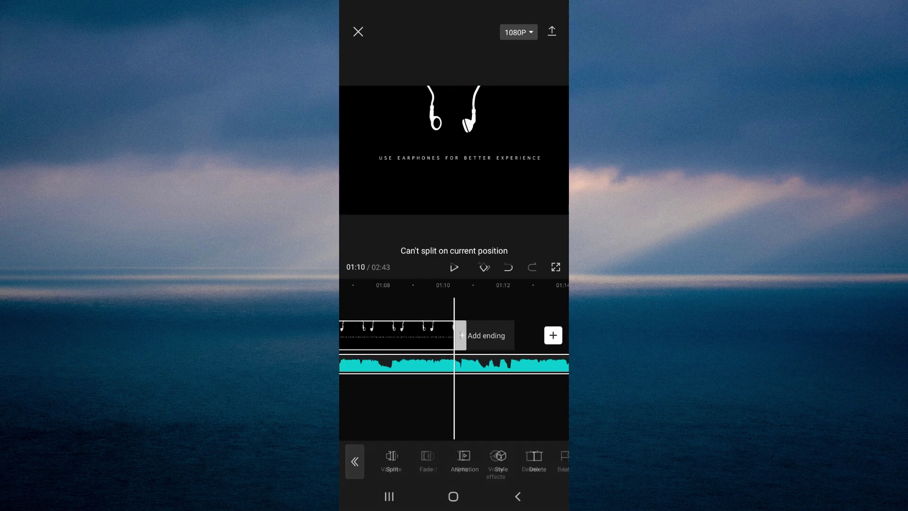
pyautogui.click(461, 460)
pyautogui.click(531, 460)
pyautogui.moveTo(398, 341); pyautogui.dragTo(553, 340)
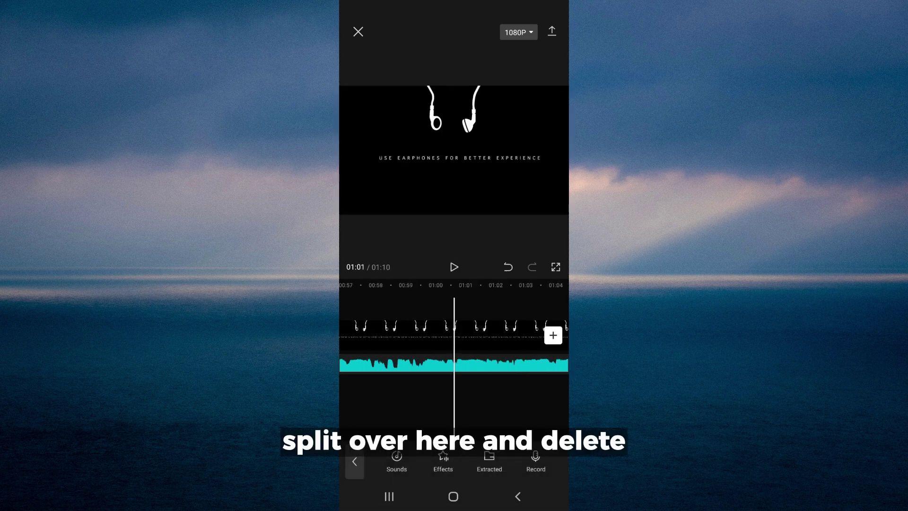
pyautogui.moveTo(398, 340); pyautogui.dragTo(553, 341)
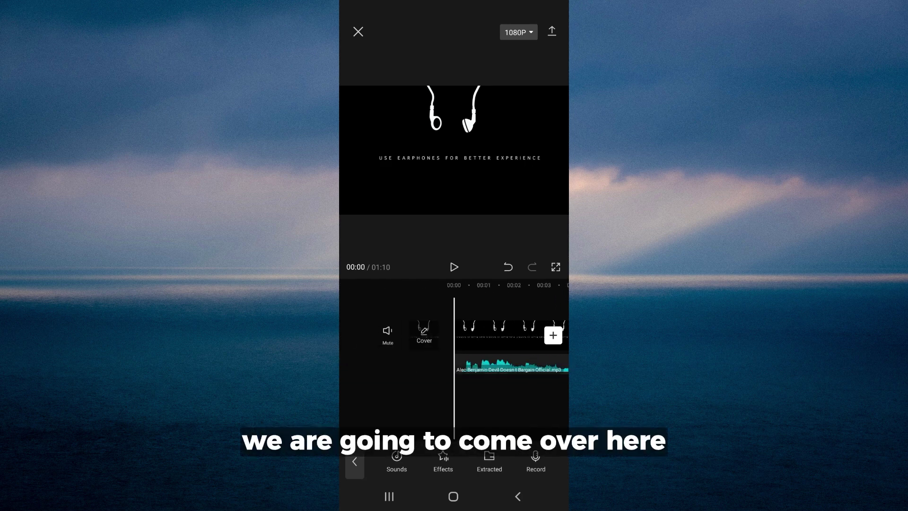
# Generate Auto lyrics captions from the song, preview them, and select the first caption.
pyautogui.click(355, 462)
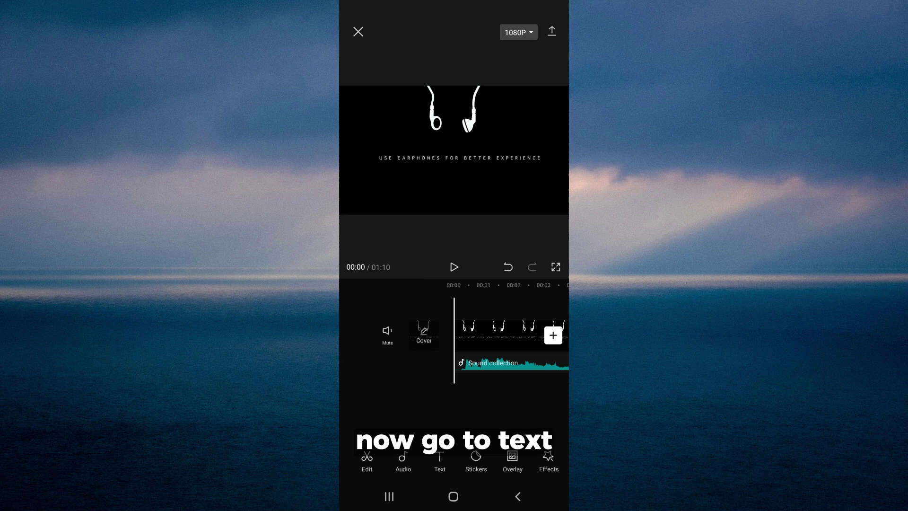
pyautogui.click(440, 461)
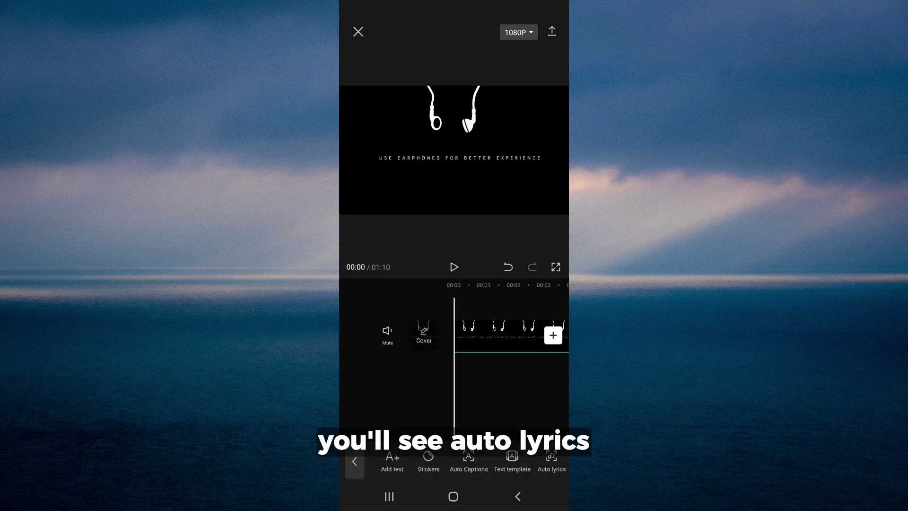
pyautogui.click(551, 462)
pyautogui.click(454, 462)
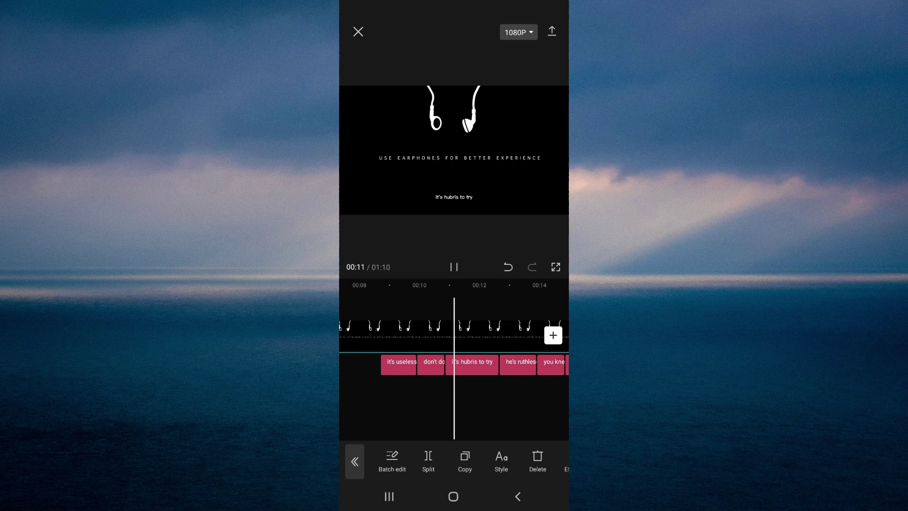
pyautogui.click(454, 267)
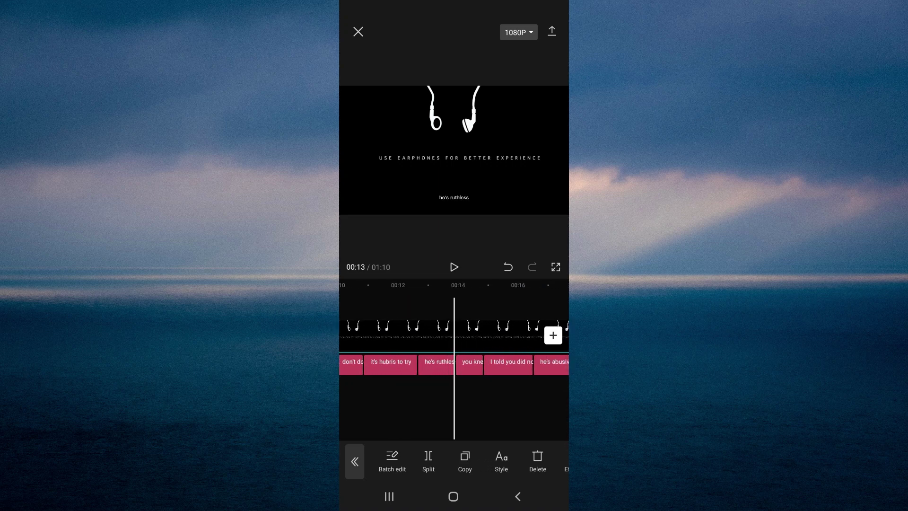
pyautogui.hscroll(-10, 454, 349)
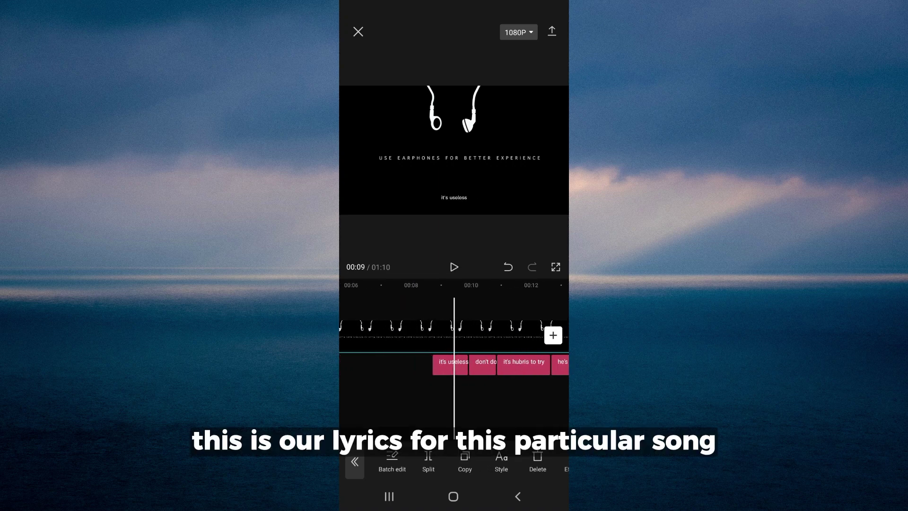
pyautogui.click(493, 363)
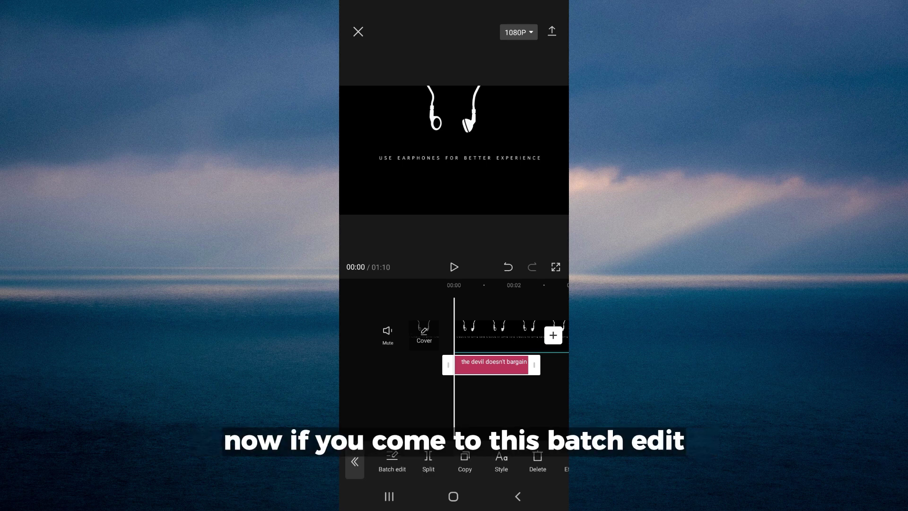
# In Batch edit, delete the lyric line "the devil doesn't bargain".
pyautogui.click(392, 465)
pyautogui.click(426, 391)
pyautogui.scroll(3, 454, 390)
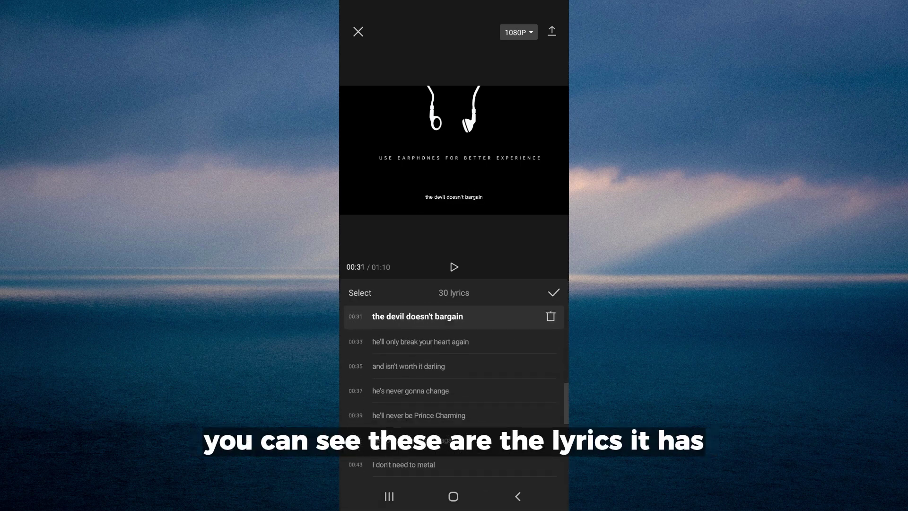
pyautogui.scroll(-5, 454, 390)
pyautogui.scroll(5, 454, 390)
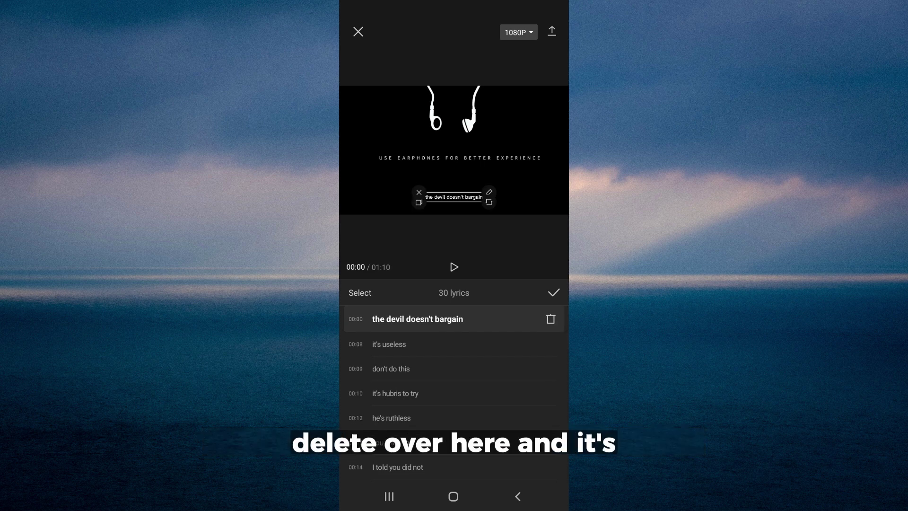
pyautogui.click(551, 319)
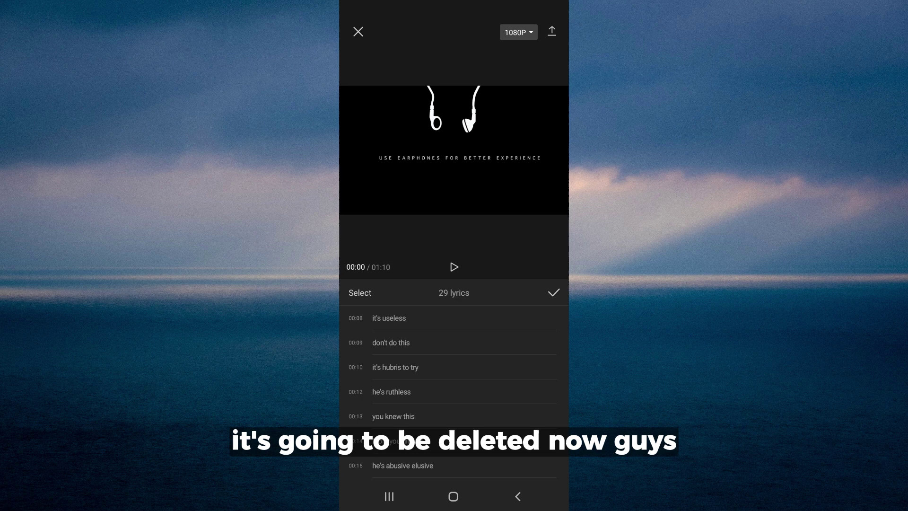